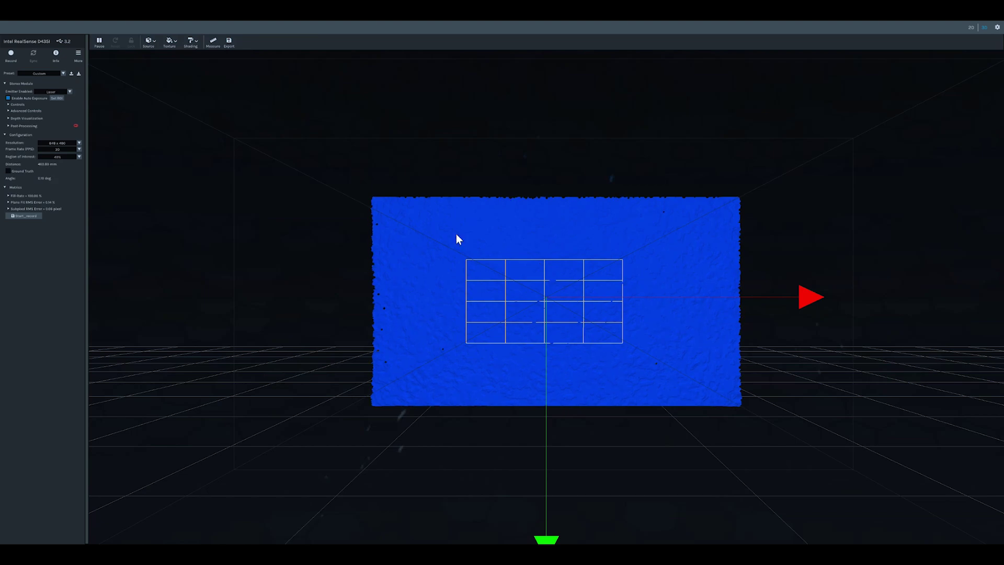
Orbit the wall point cloud to oblique and edge-on views to check its flatness.
{"action": "mouse_move", "coordinate": [402, 314]}
{"action": "left_mouse_down"}
{"action": "mouse_move", "coordinate": [759, 356]}
{"action": "mouse_move", "coordinate": [829, 332]}
{"action": "mouse_move", "coordinate": [745, 325]}
{"action": "left_mouse_up"}
{"action": "mouse_move", "coordinate": [571, 332]}
{"action": "left_mouse_down"}
{"action": "mouse_move", "coordinate": [765, 340]}
{"action": "mouse_move", "coordinate": [657, 363]}
{"action": "mouse_move", "coordinate": [536, 346]}
{"action": "mouse_move", "coordinate": [365, 279]}
{"action": "mouse_move", "coordinate": [241, 305]}
{"action": "mouse_move", "coordinate": [187, 300]}
{"action": "left_mouse_up"}
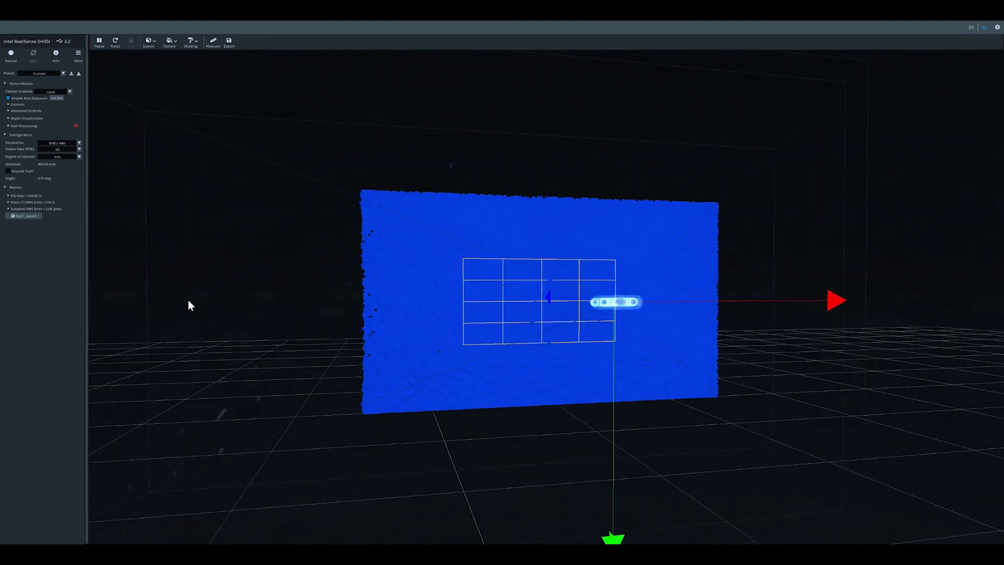
{"action": "mouse_move", "coordinate": [386, 398]}
{"action": "left_mouse_down"}
{"action": "mouse_move", "coordinate": [343, 417]}
{"action": "mouse_move", "coordinate": [229, 396]}
{"action": "left_mouse_up"}
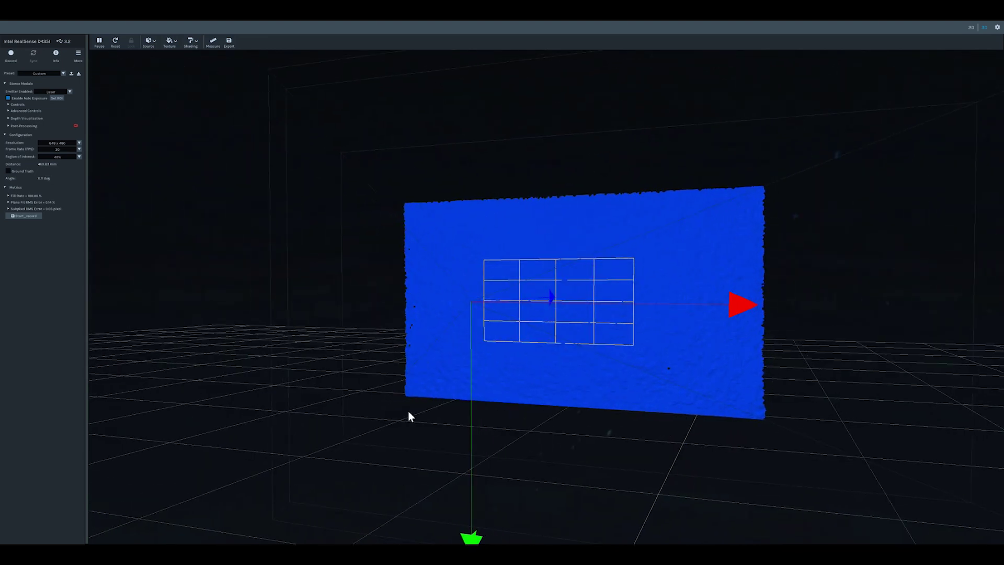
{"action": "mouse_move", "coordinate": [747, 450]}
{"action": "left_mouse_down"}
{"action": "mouse_move", "coordinate": [659, 475]}
{"action": "mouse_move", "coordinate": [504, 471]}
{"action": "left_mouse_up"}
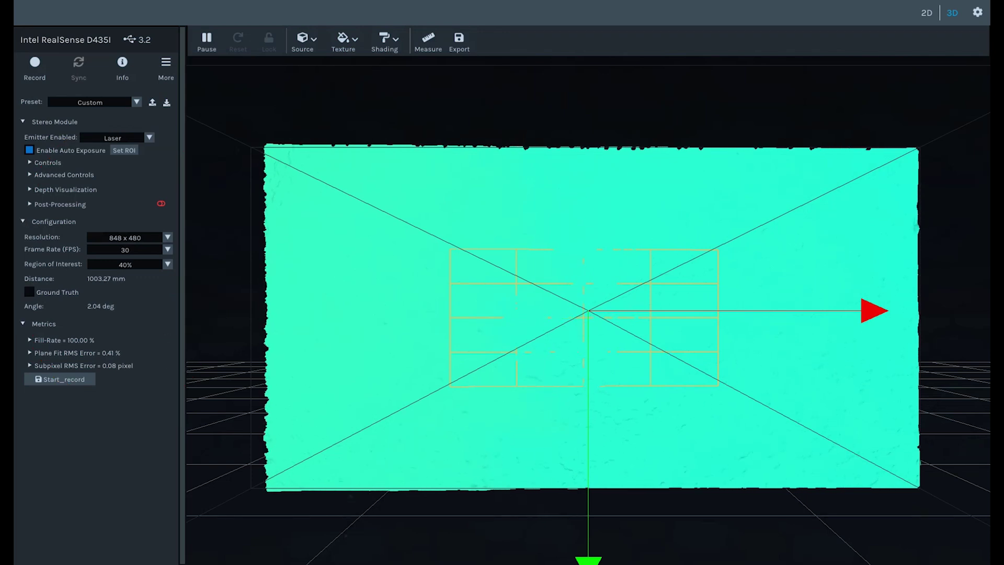
{"action": "left_click", "coordinate": [926, 14]}
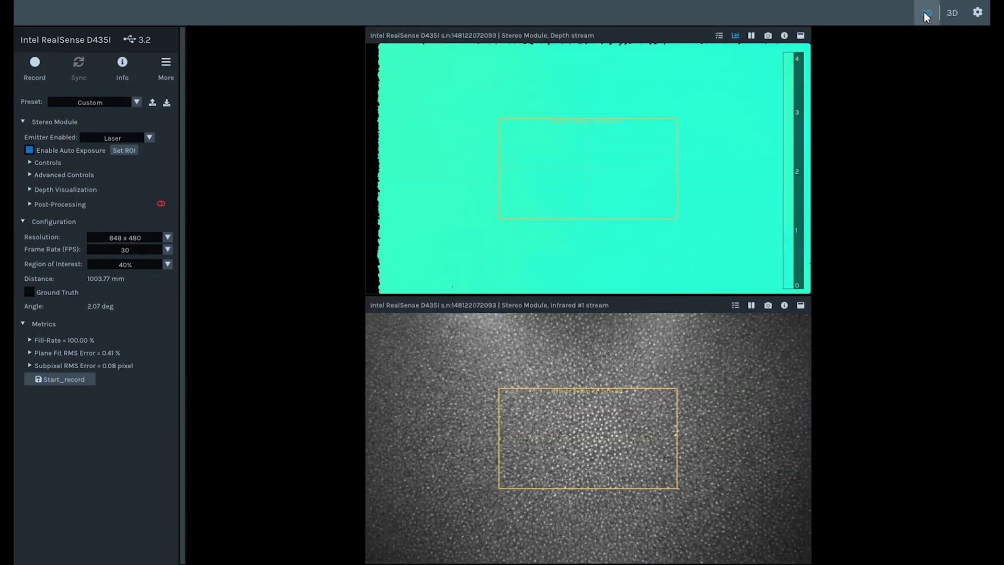
{"action": "left_click", "coordinate": [952, 13]}
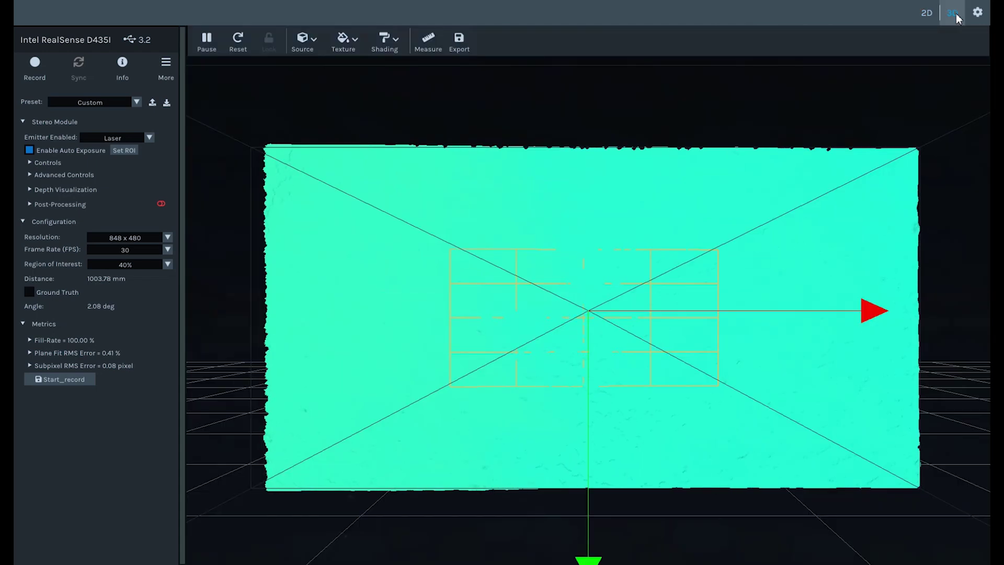
{"action": "left_click_drag", "start_coordinate": [915, 83], "coordinate": [274, 217]}
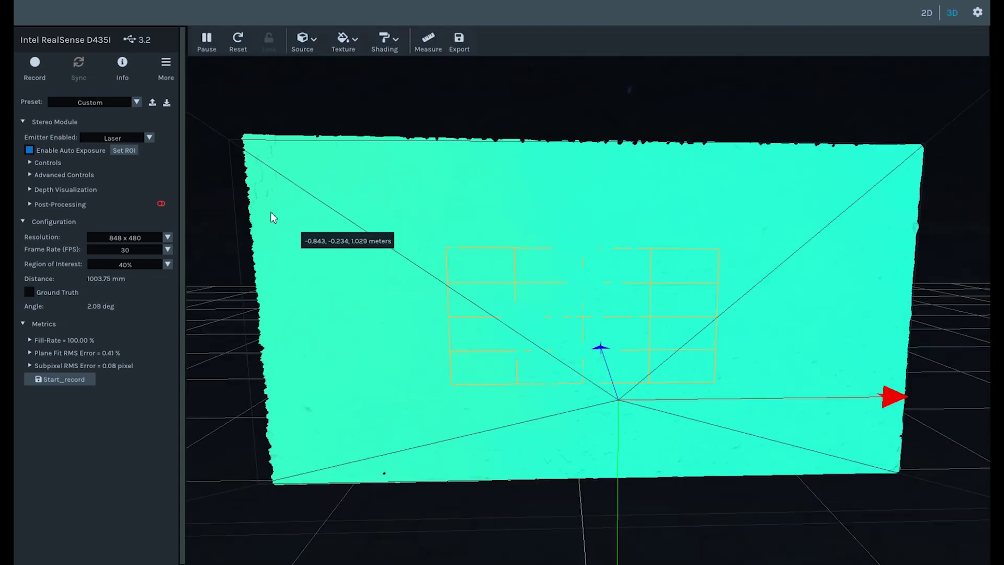
{"action": "left_click", "coordinate": [145, 139]}
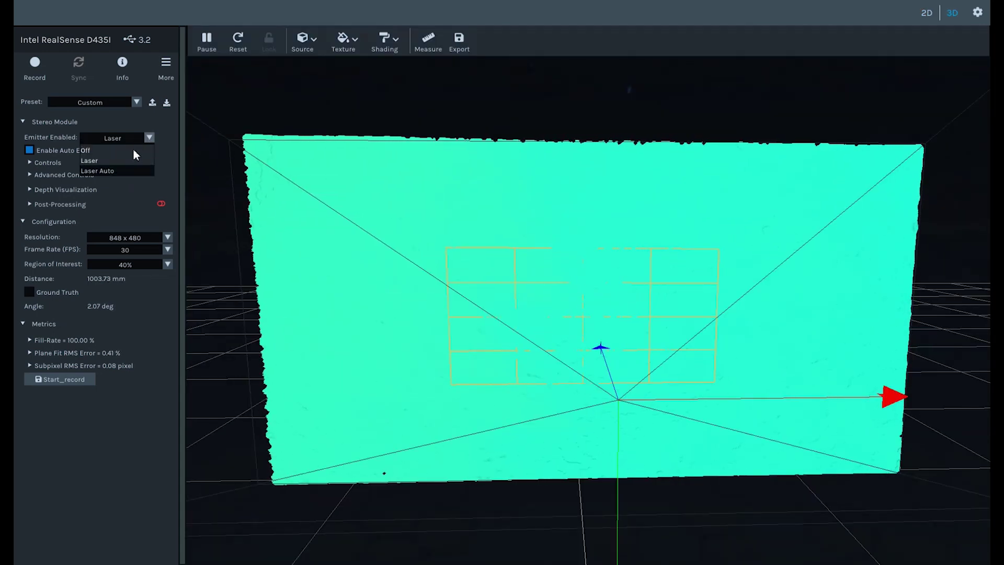
{"action": "left_click", "coordinate": [134, 159]}
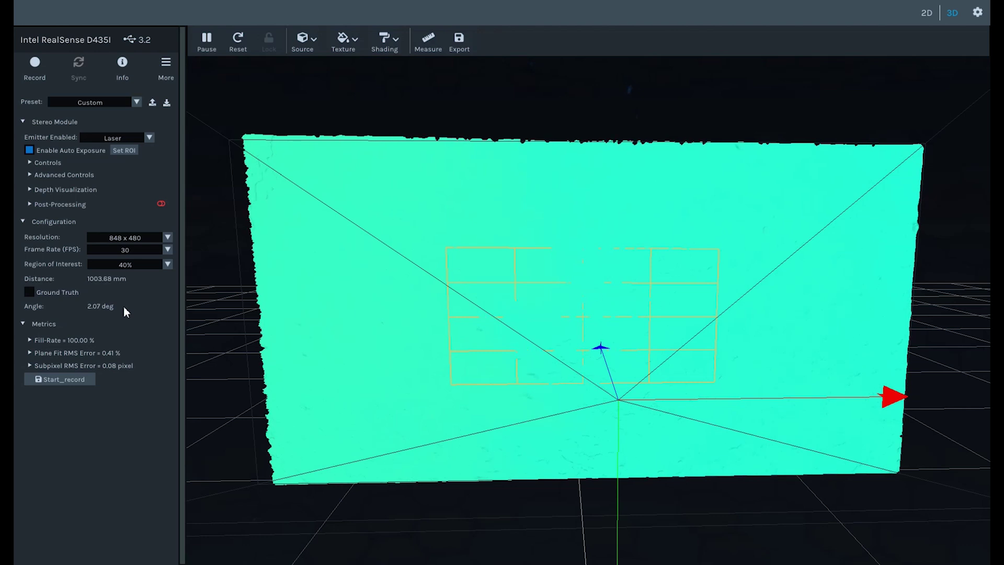
{"action": "left_click", "coordinate": [26, 294]}
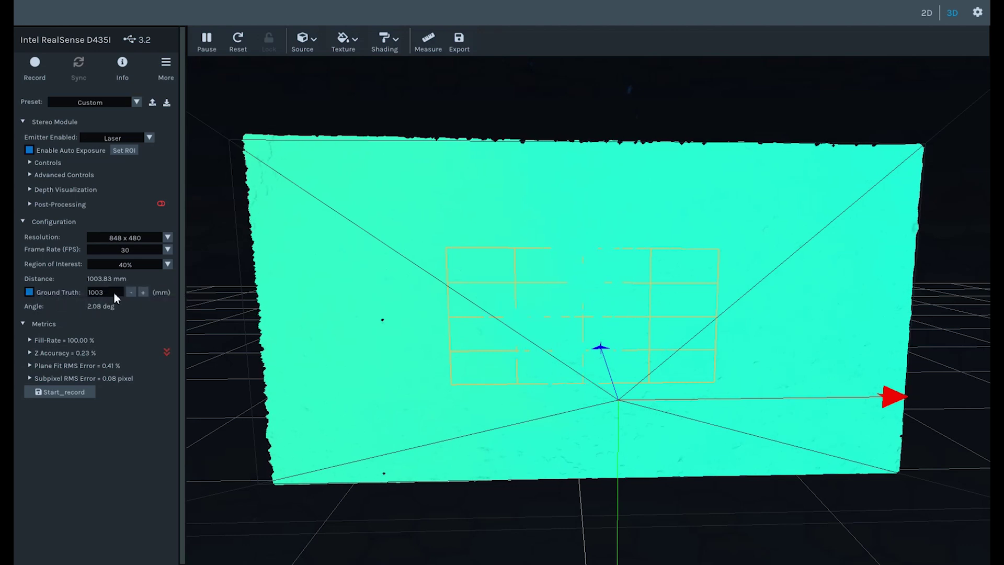
Select the 1003 mm ground truth value to replace it with 1004 mm.
{"action": "left_click", "coordinate": [114, 292]}
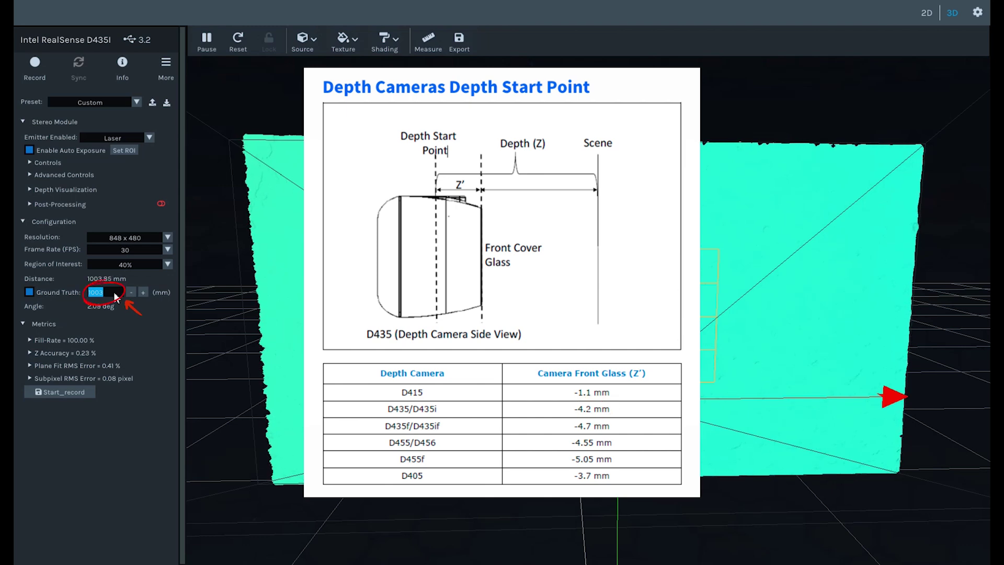
{"action": "type", "text": "1004"}
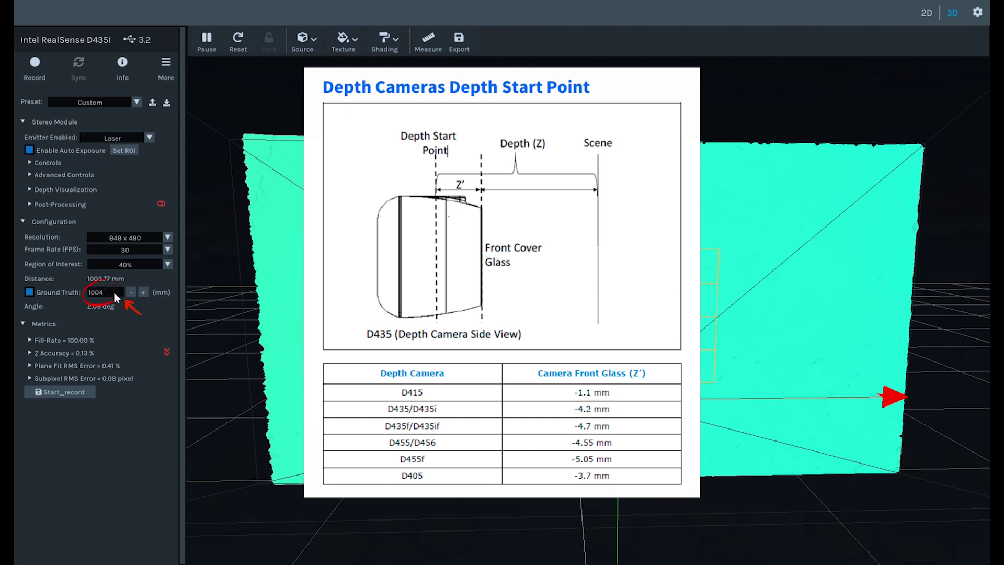